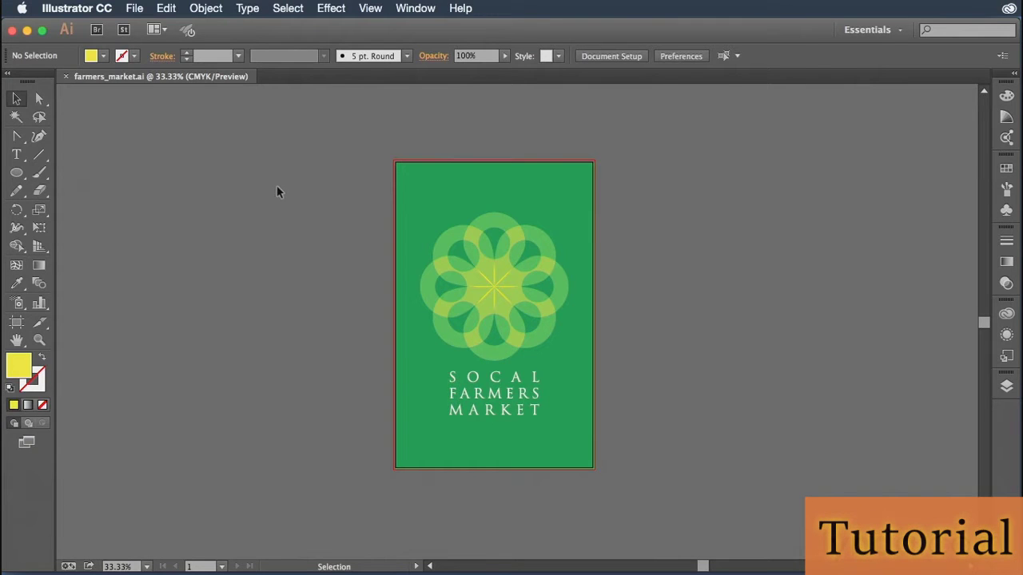
pyautogui.press('super+equal')
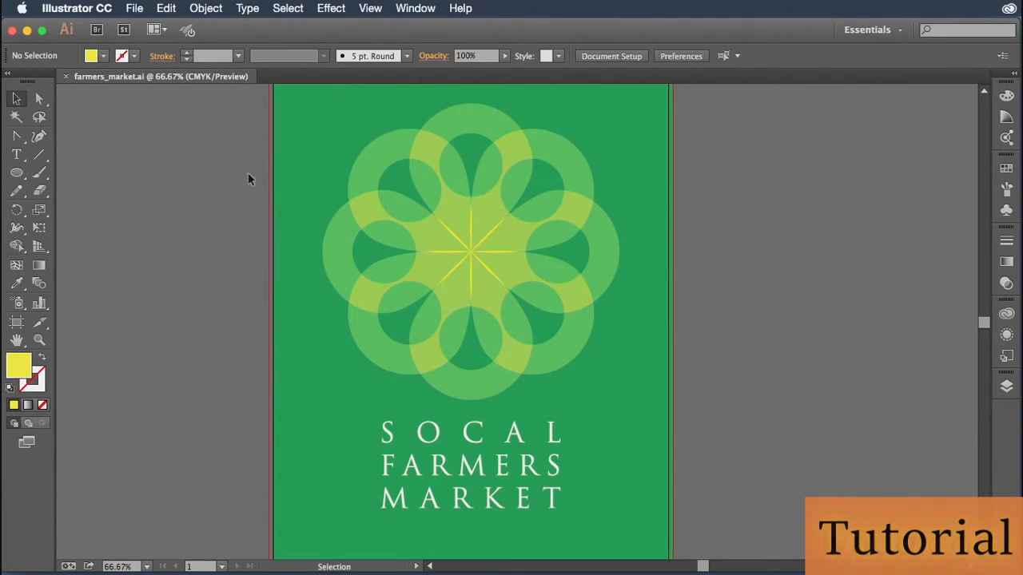
pyautogui.press('a')
pyautogui.press('v')
pyautogui.press('super+minus')
pyautogui.press('super+minus')
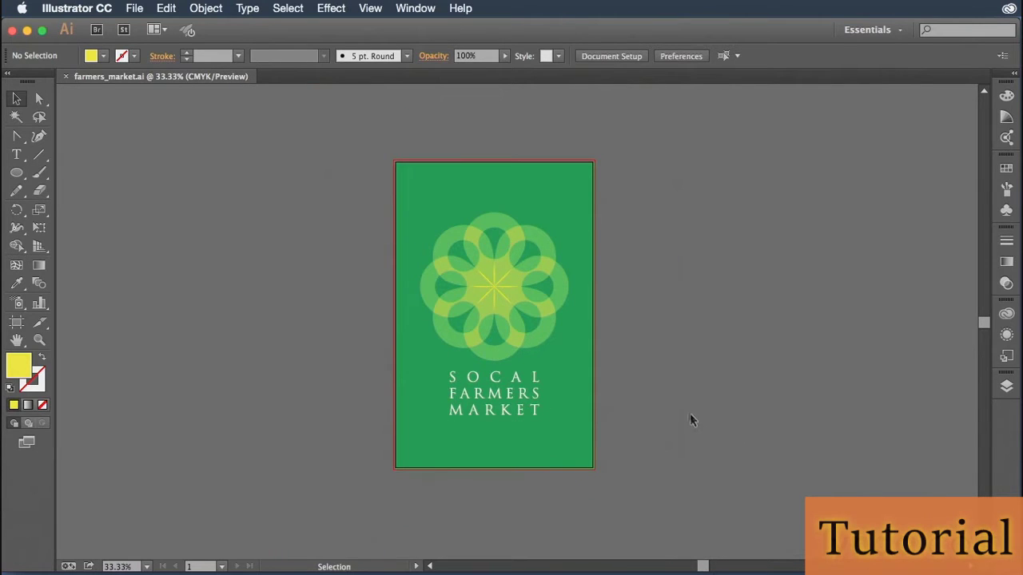
# Add two 11 x 17 in Tabloid artboards flanking the poster, at about X -14.4, Y 1.6 in and X 17.3, Y 1.75 in
pyautogui.click(16, 322)
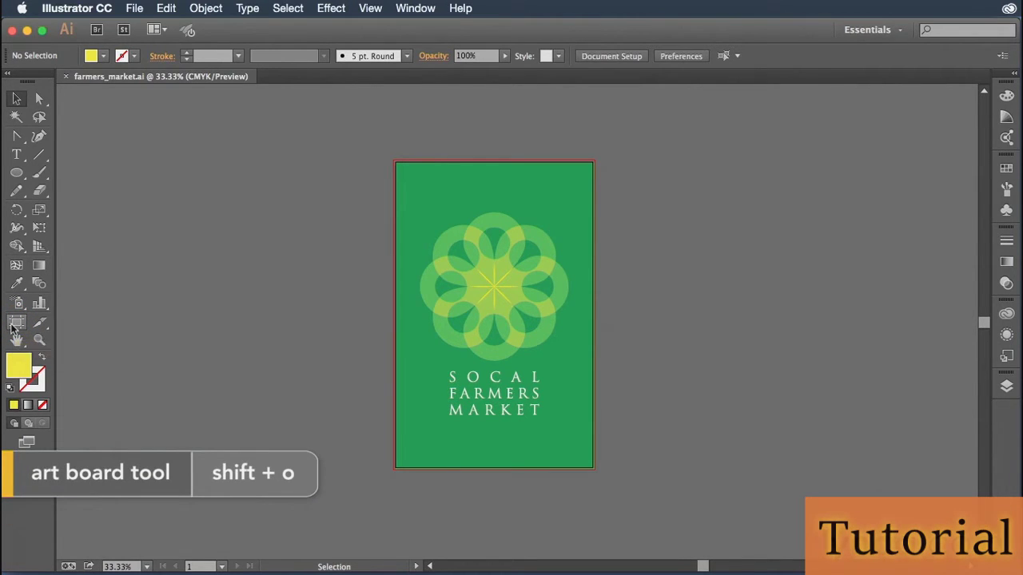
pyautogui.click(12, 325)
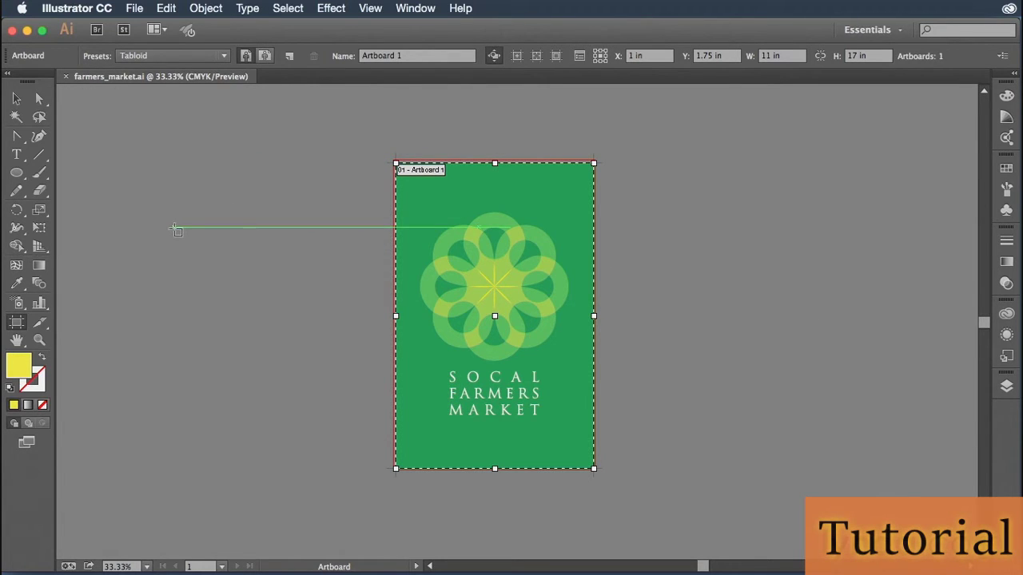
pyautogui.click(289, 63)
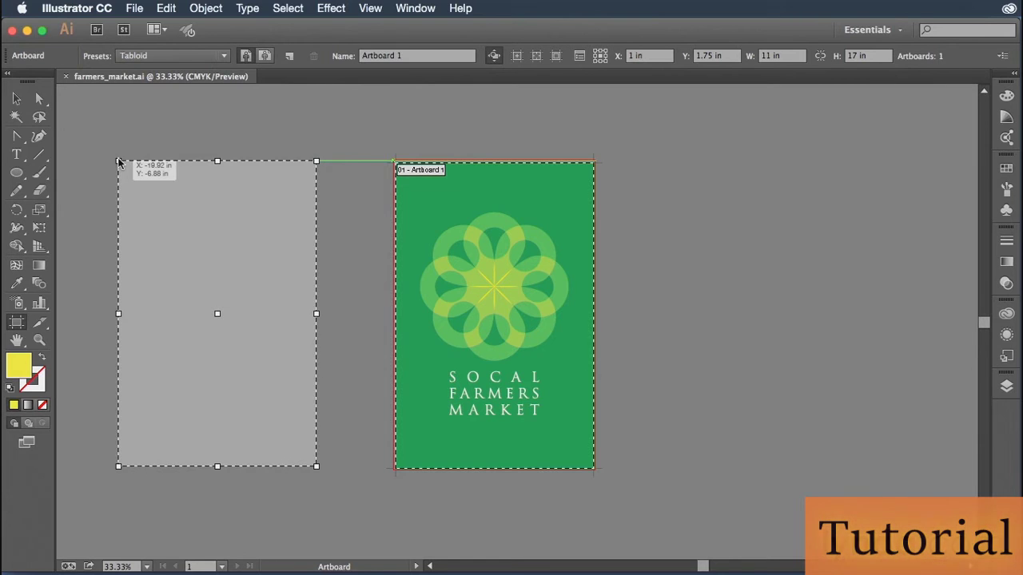
pyautogui.click(118, 162)
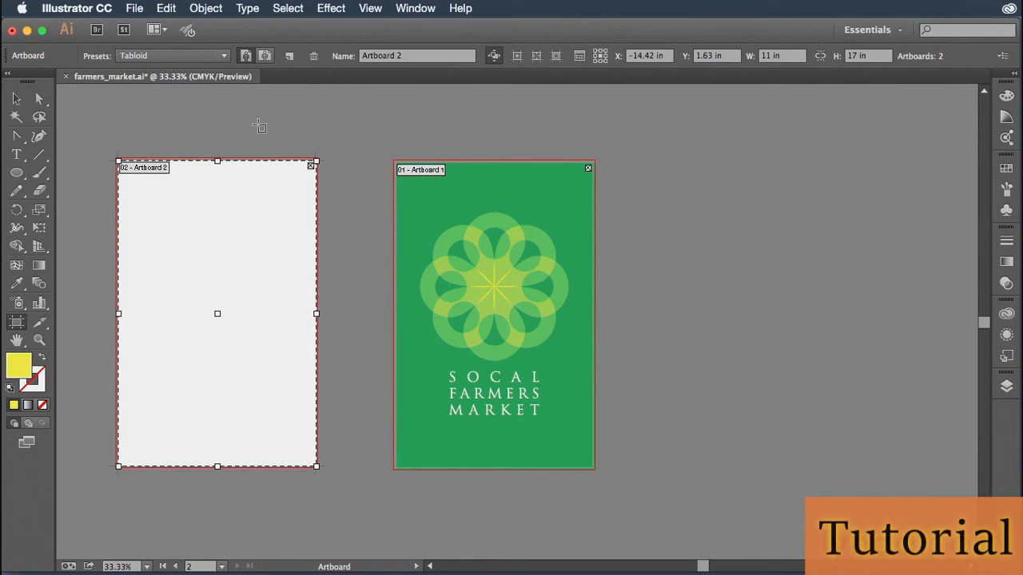
pyautogui.click(291, 58)
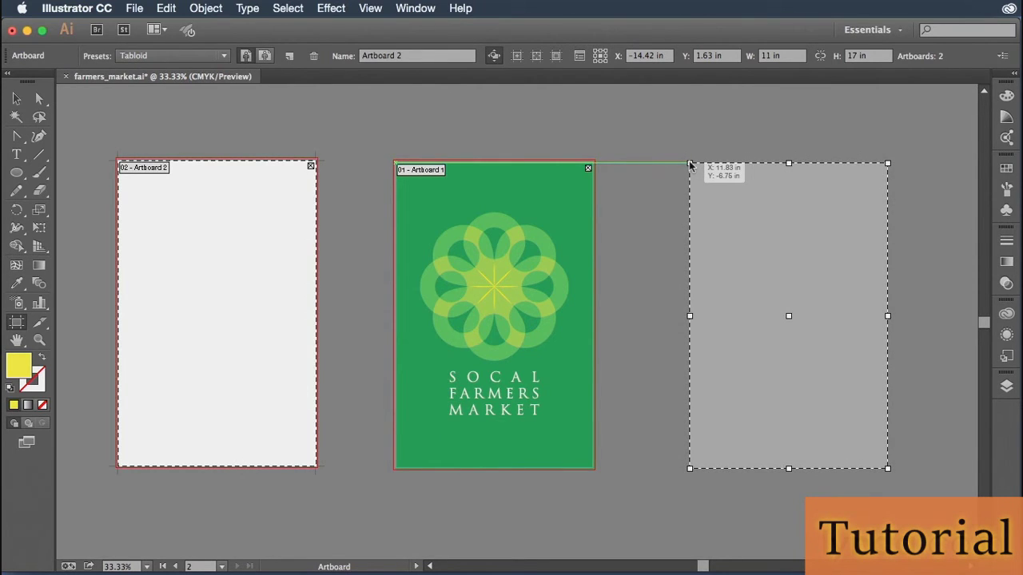
pyautogui.click(691, 165)
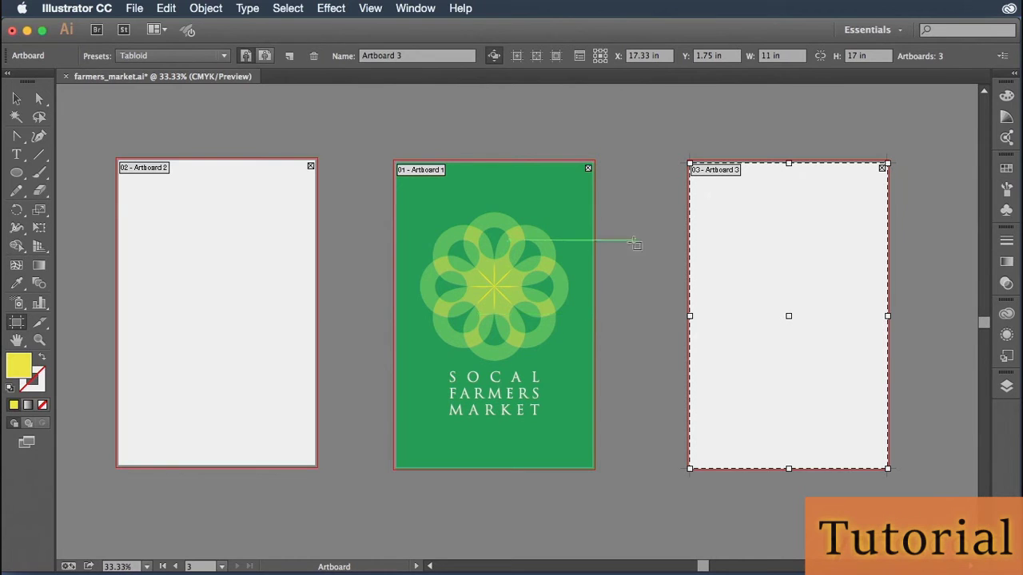
# Try landscape orientation on the artboard to the right of the poster and return it to portrait
pyautogui.press('space')
pyautogui.moveTo(566, 505); pyautogui.dragTo(568, 200)
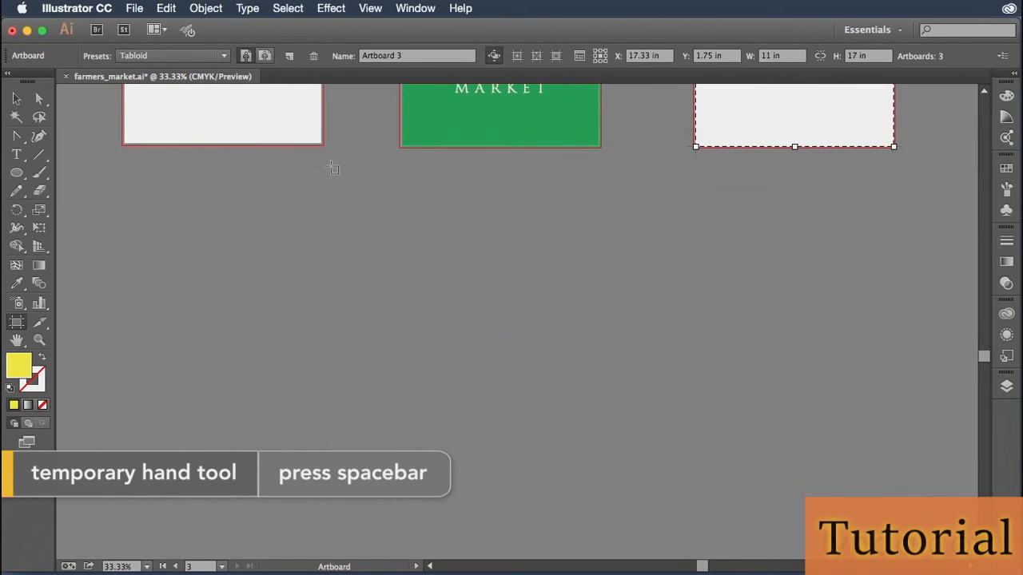
pyautogui.click(266, 58)
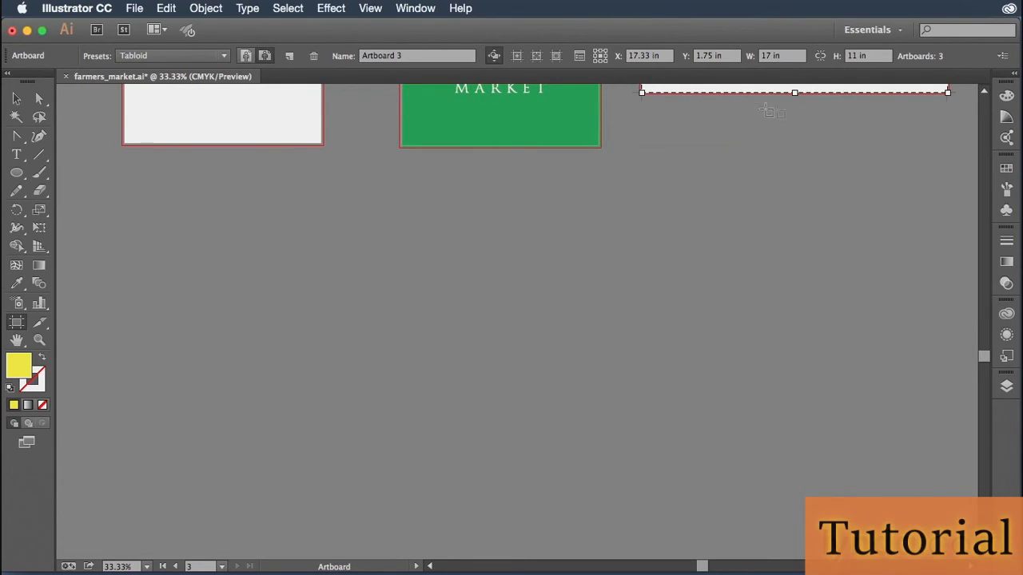
pyautogui.scroll(5, 751, 164)
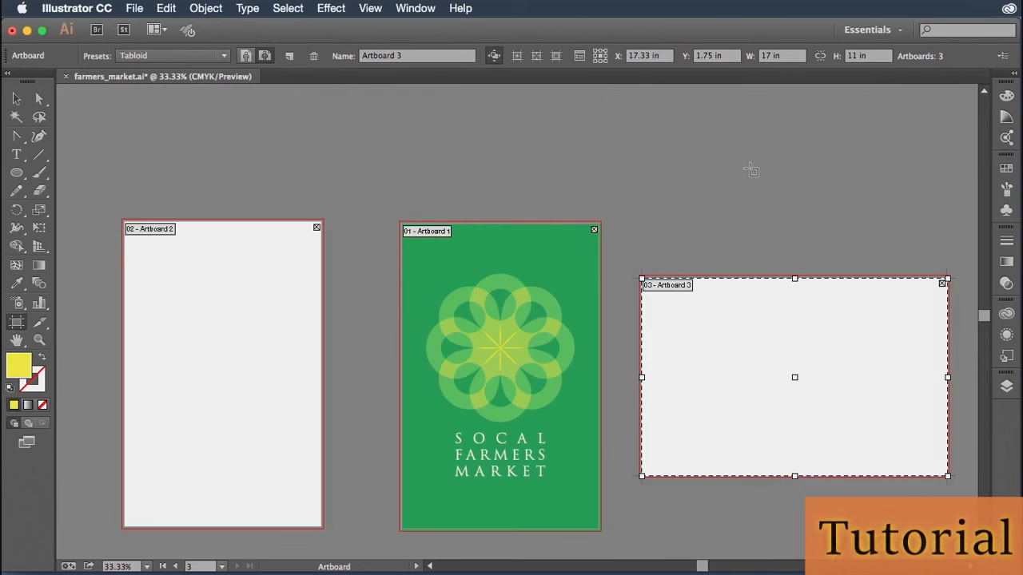
pyautogui.click(247, 57)
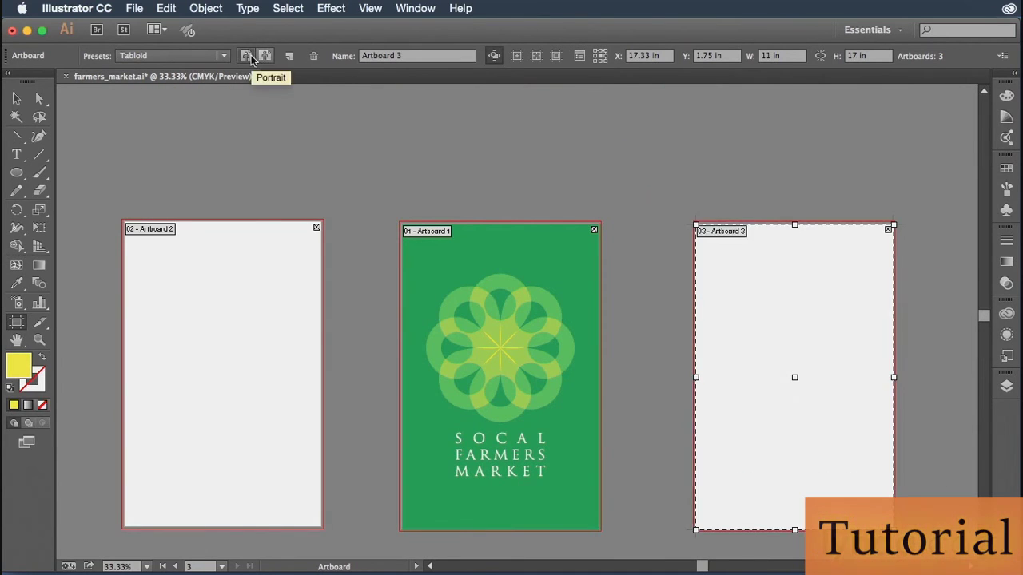
pyautogui.click(266, 58)
pyautogui.click(248, 58)
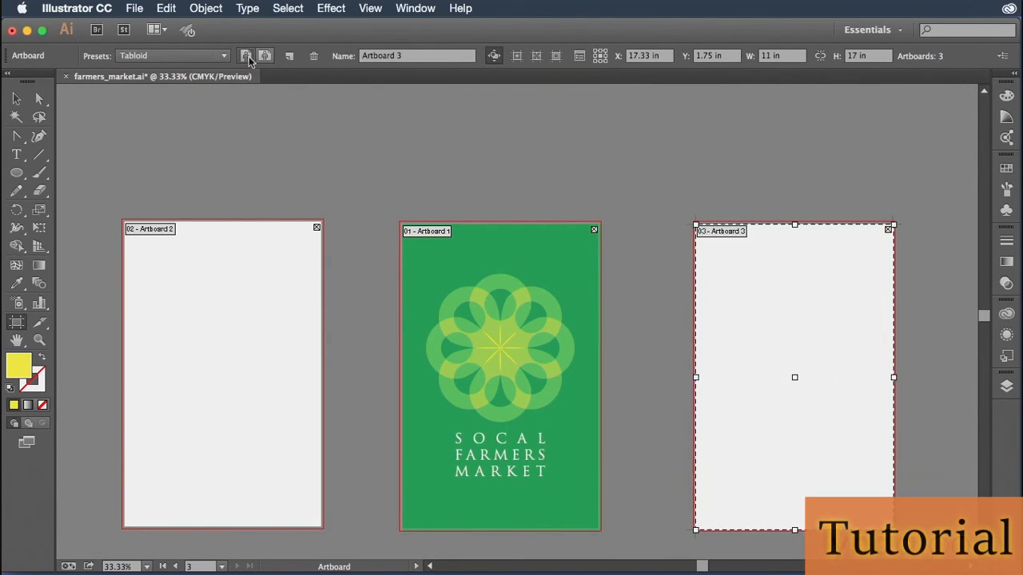
# Add a landscape 17 x 11 in artboard centred below the poster, at about X 1 in, Y 19.4 in
pyautogui.click(291, 61)
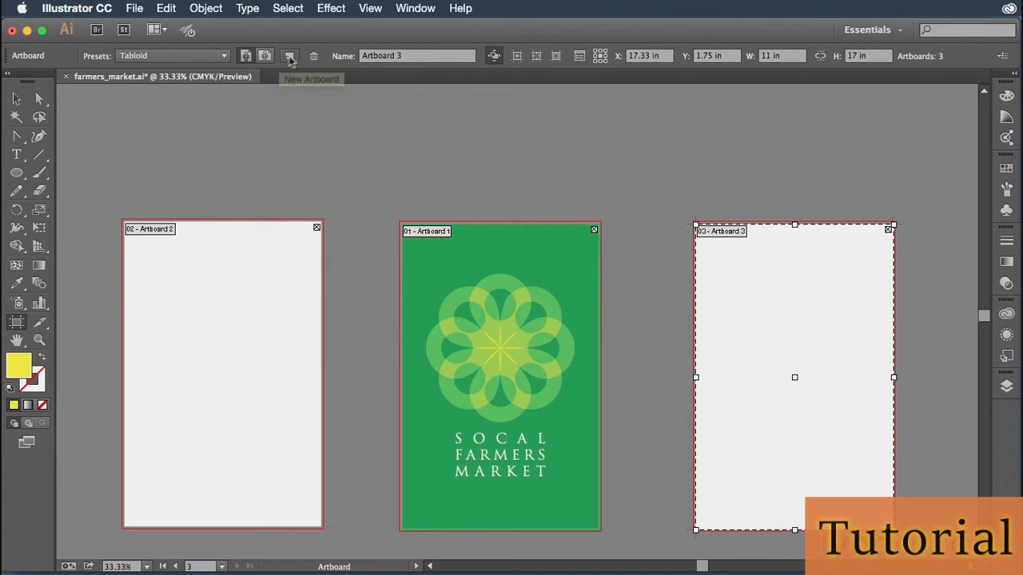
pyautogui.click(266, 57)
pyautogui.click(290, 56)
pyautogui.press('space')
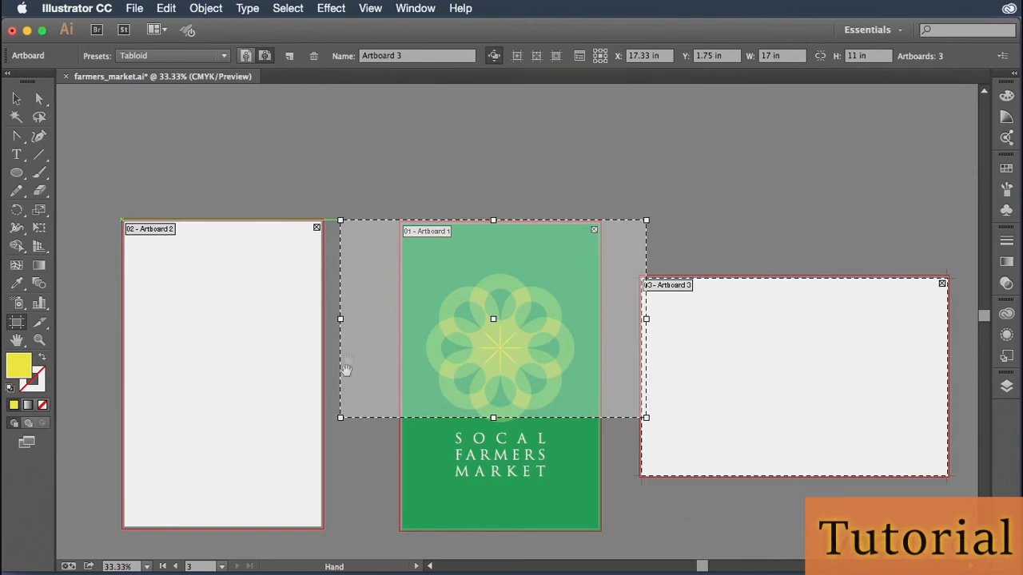
pyautogui.moveTo(364, 477); pyautogui.dragTo(374, 164)
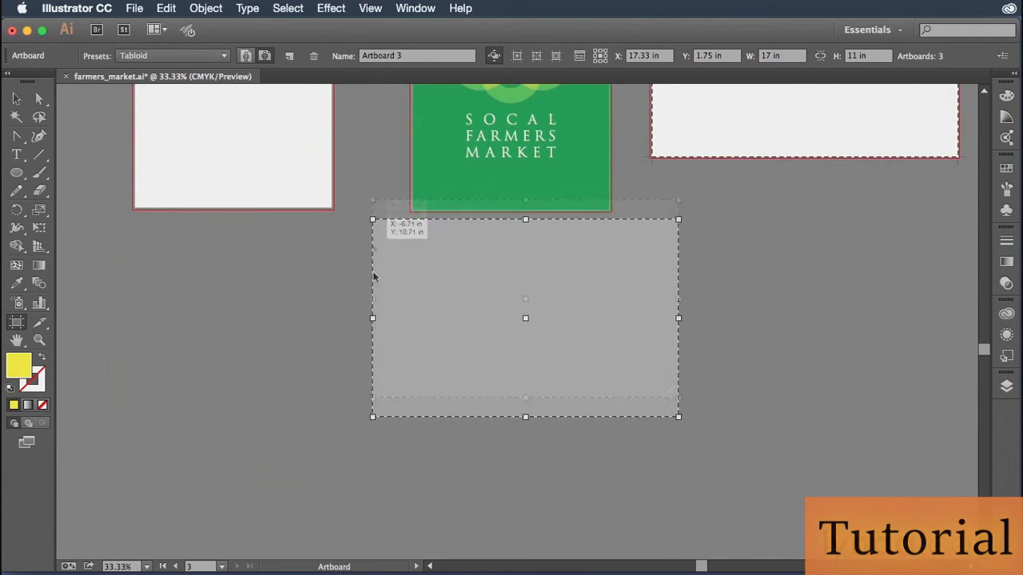
pyautogui.click(359, 279)
# Set Artboard 3, to the right of the poster, back to portrait orientation
pyautogui.press('space')
pyautogui.moveTo(700, 224); pyautogui.dragTo(654, 382)
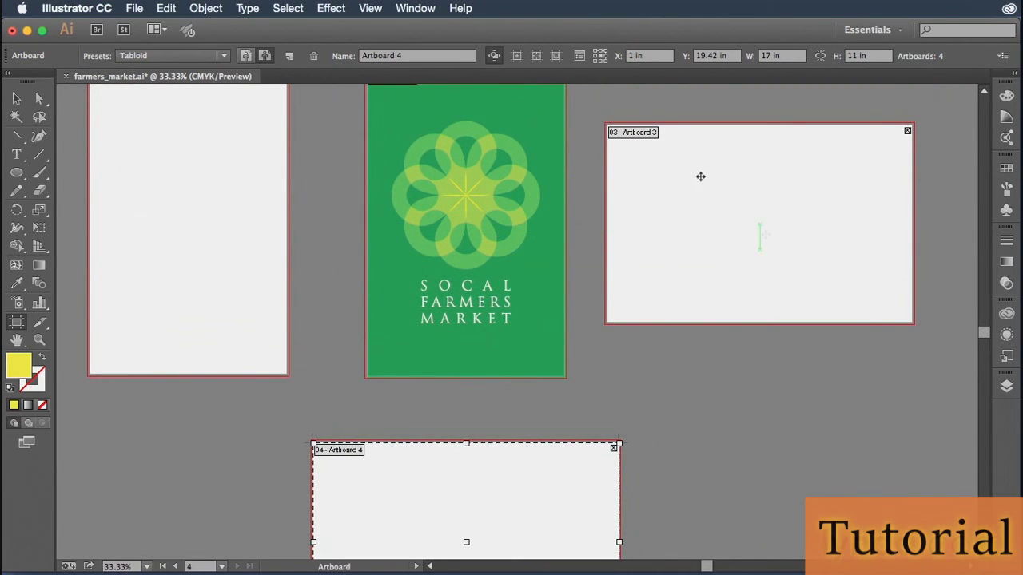
pyautogui.click(722, 201)
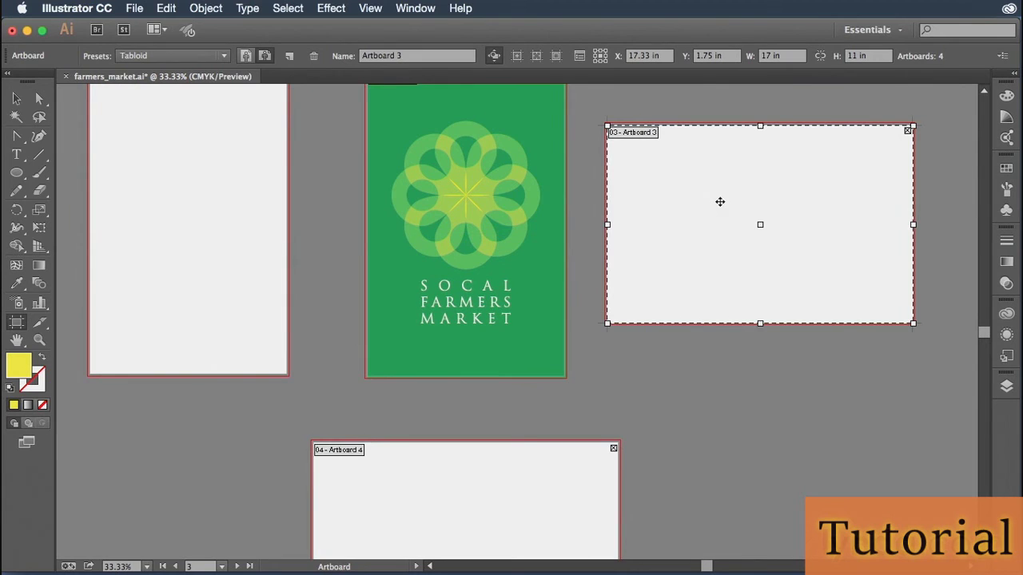
pyautogui.click(245, 55)
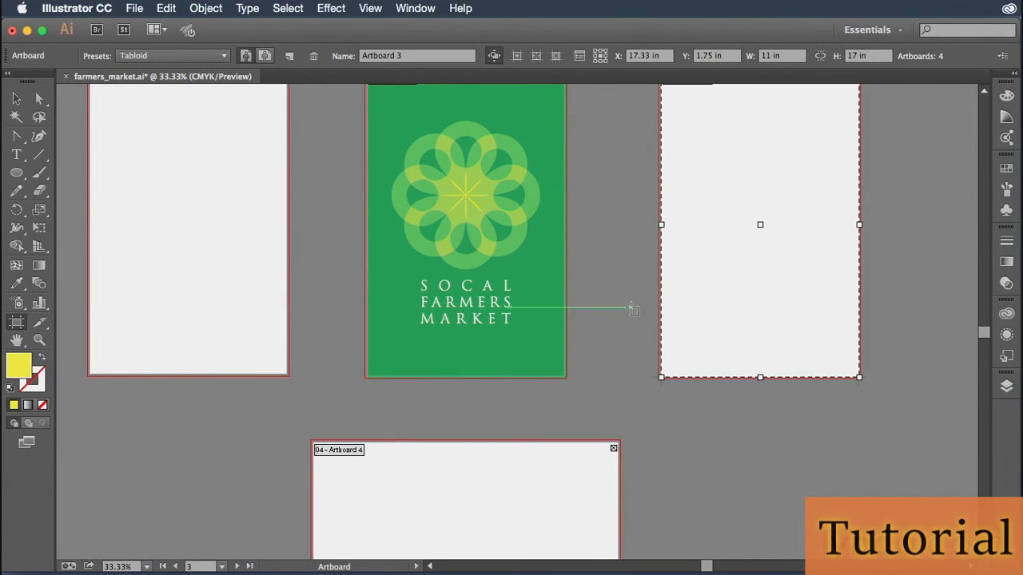
pyautogui.moveTo(623, 225); pyautogui.dragTo(663, 264)
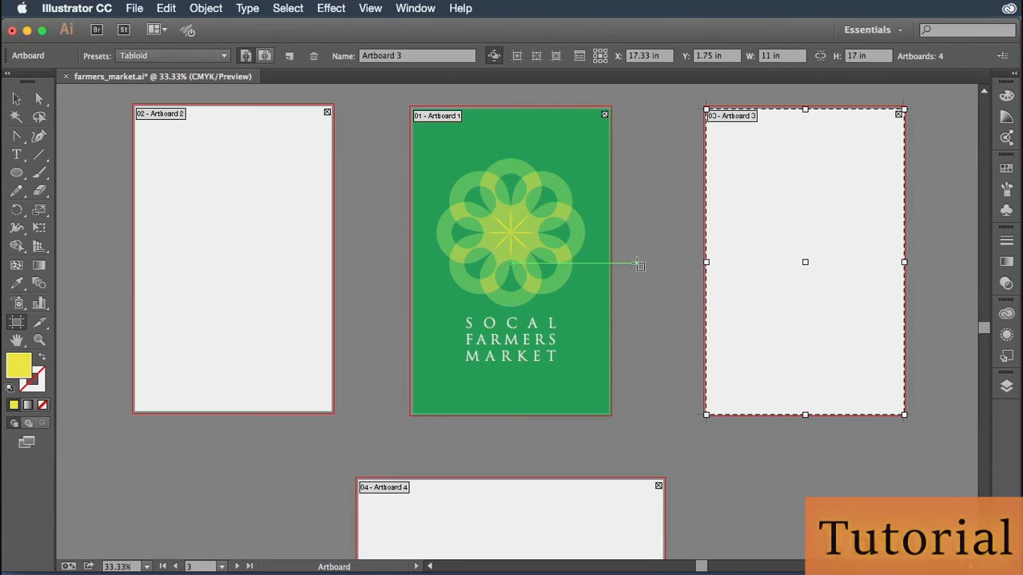
pyautogui.moveTo(639, 445); pyautogui.dragTo(642, 273)
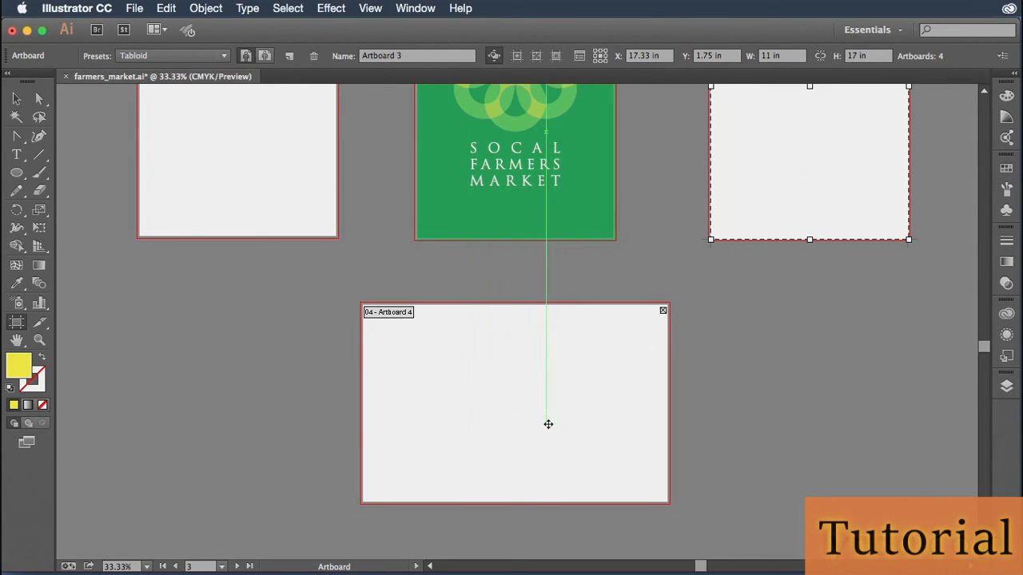
pyautogui.press('space')
pyautogui.moveTo(547, 363); pyautogui.dragTo(528, 449)
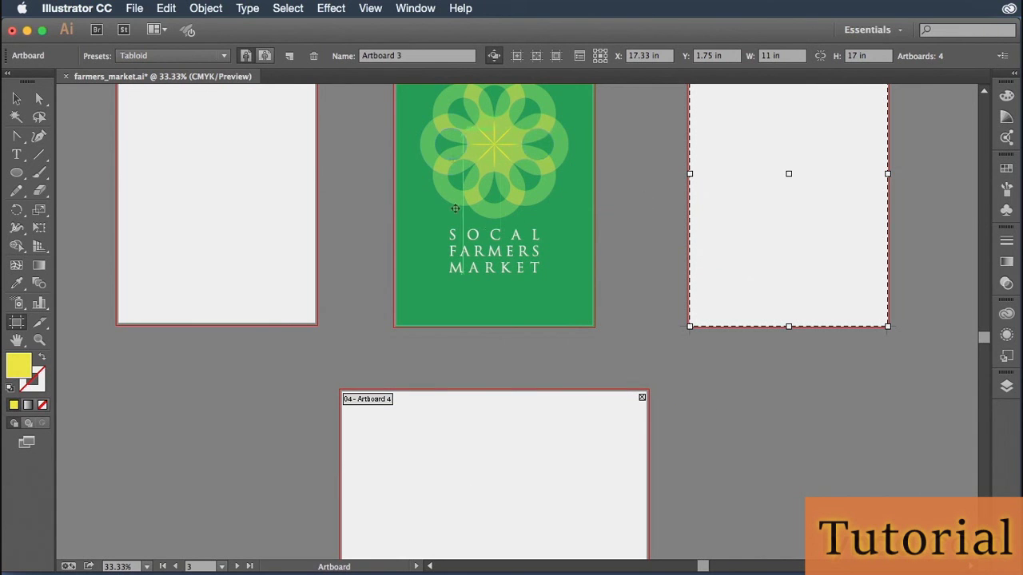
pyautogui.press('space')
pyautogui.moveTo(740, 494); pyautogui.dragTo(772, 312)
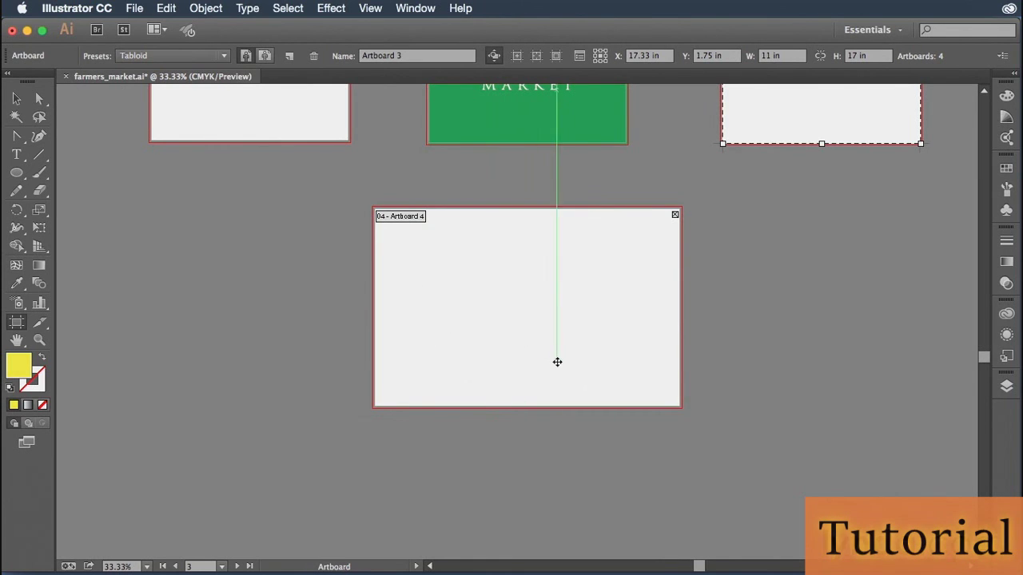
pyautogui.moveTo(596, 248); pyautogui.dragTo(560, 481)
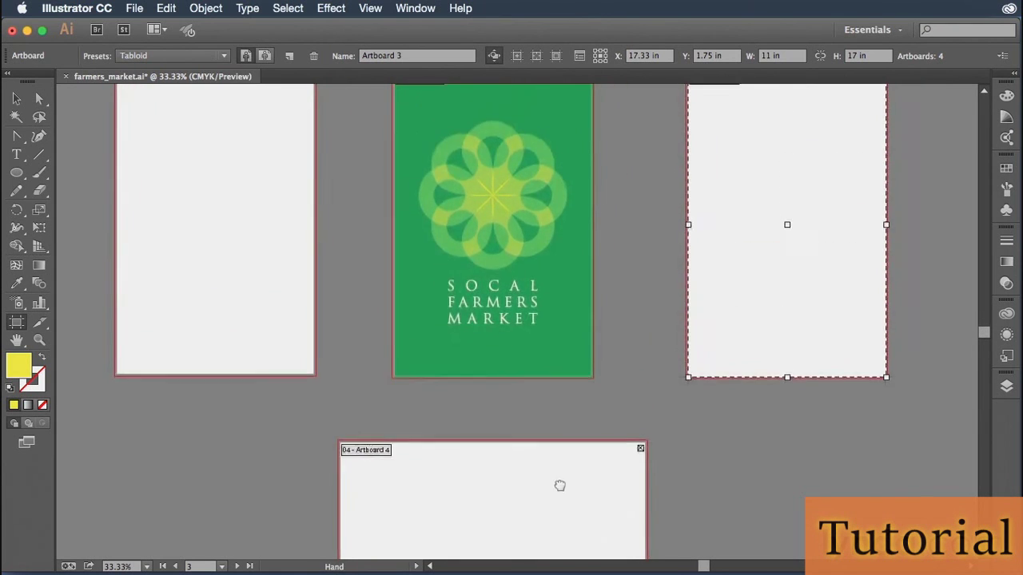